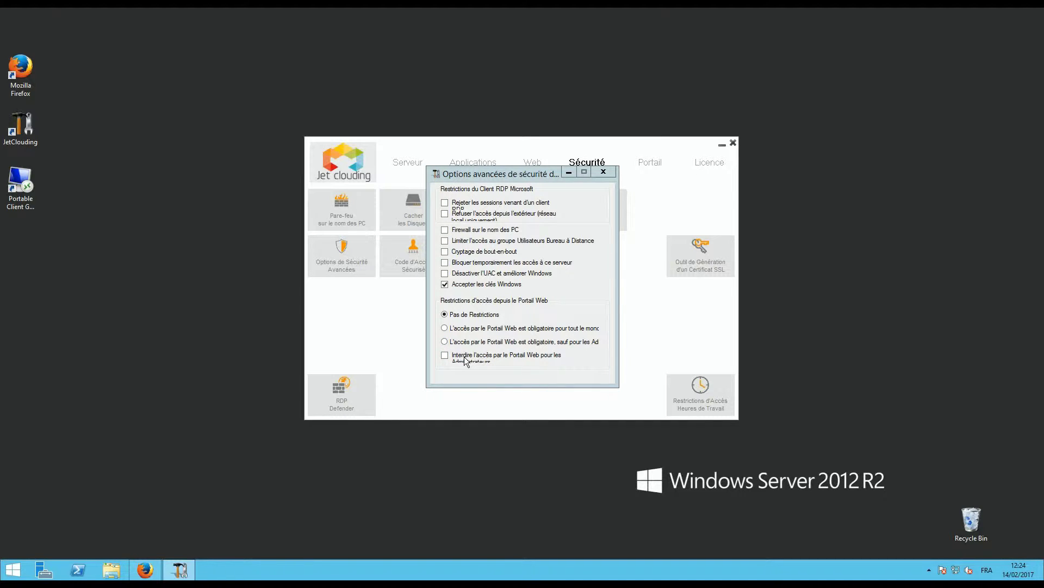
Close the advanced security options, keeping only Windows keys accepted and no web-portal restriction
left_click(603, 172)
Review the allowed and disallowed PC names in UsersPCnameList.ini, then bring up the drive-hiding settings
left_click(345, 211)
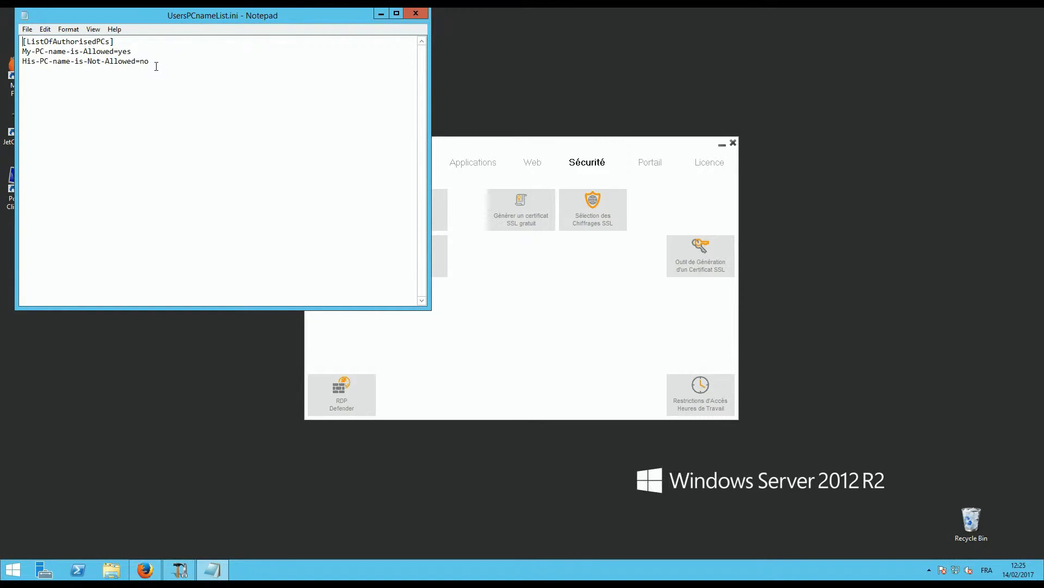
left_click_drag(280, 14, 372, 72)
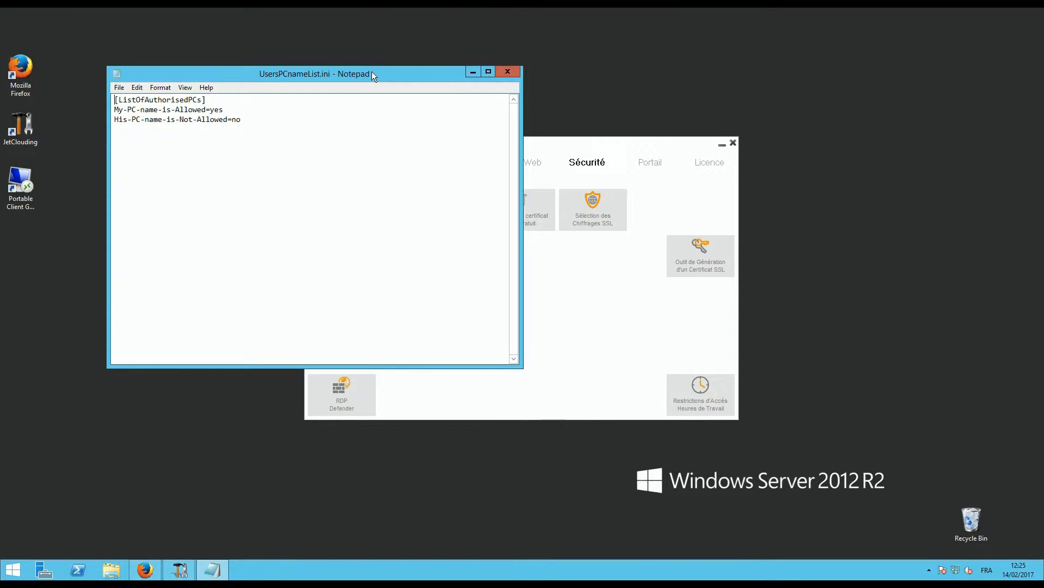
left_click(510, 71)
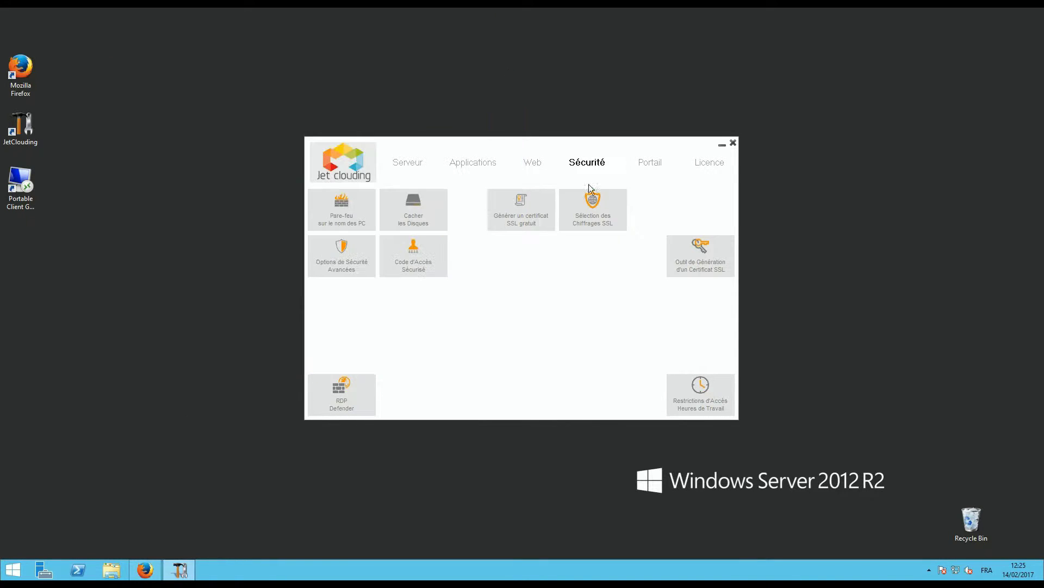
left_click(431, 213)
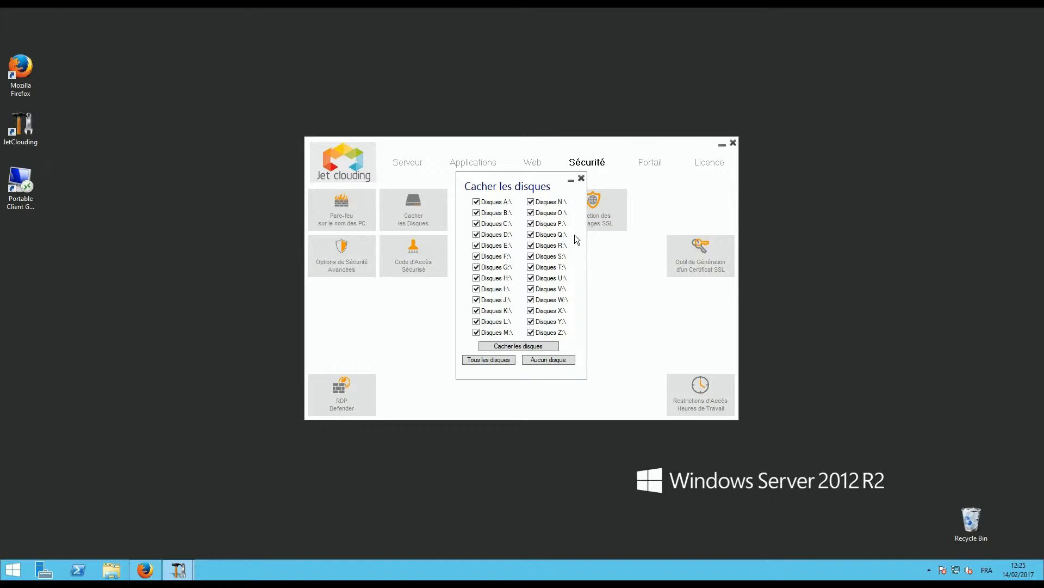
Hide all checked drives A:\ through Z:\ and decline restarting the server now
left_click(581, 179)
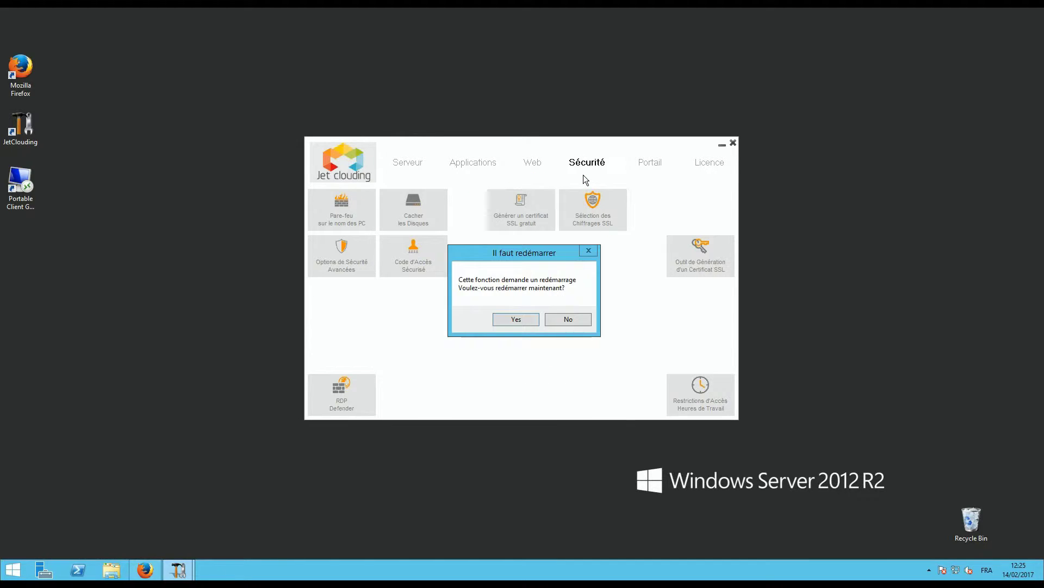
left_click(569, 320)
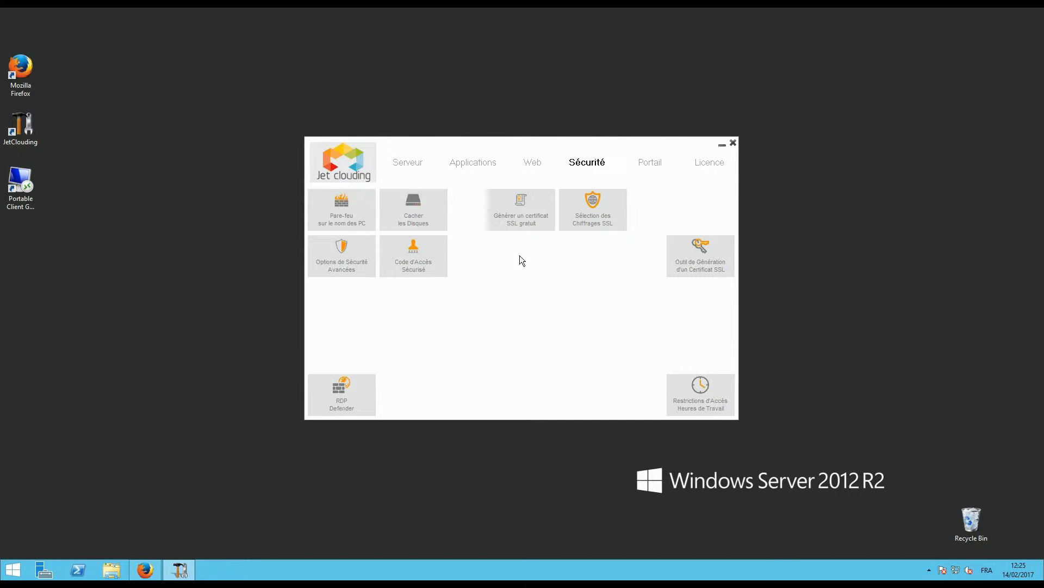
left_click(419, 263)
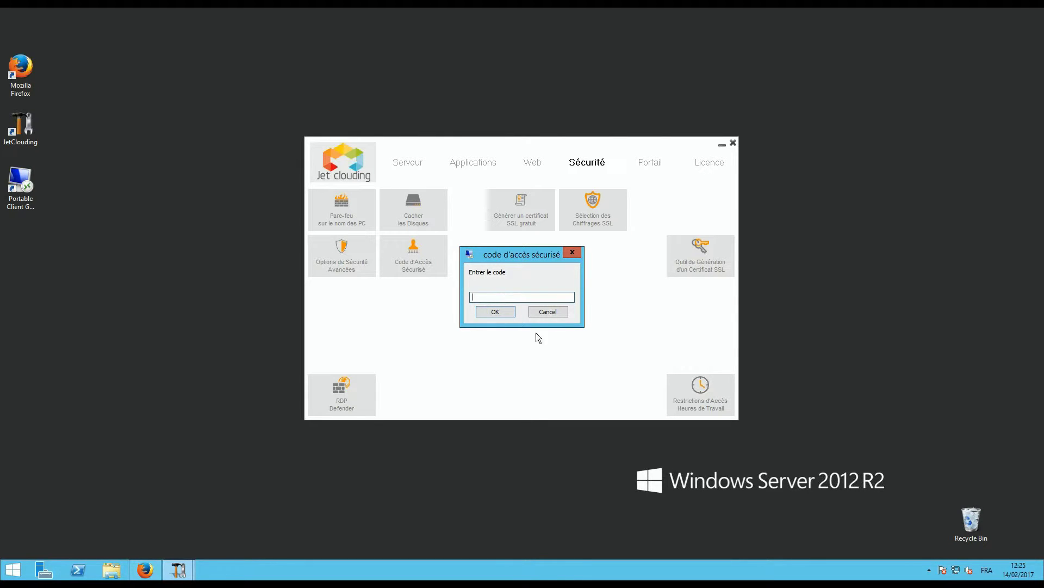
left_click(546, 314)
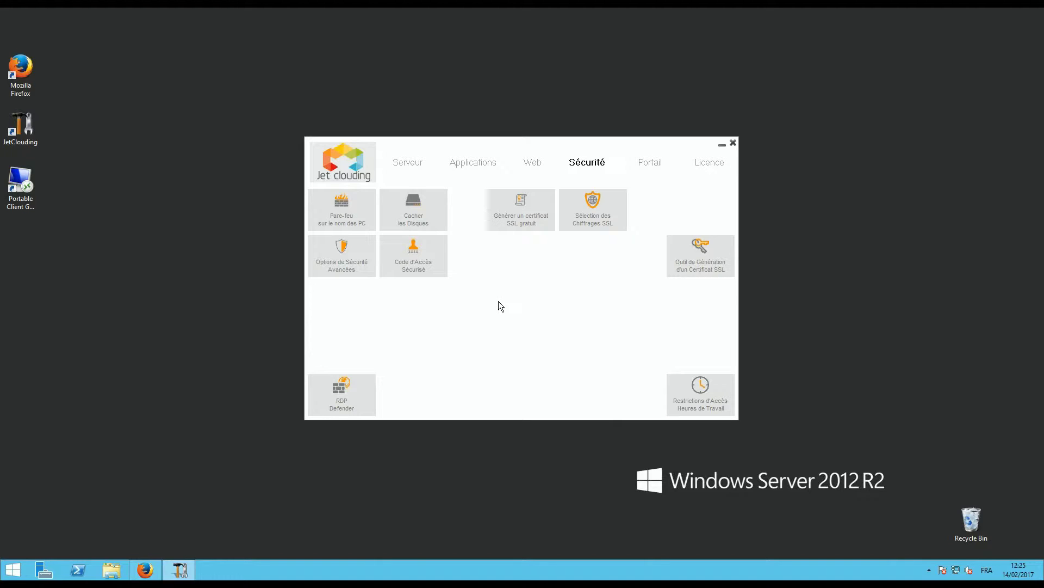
left_click(697, 387)
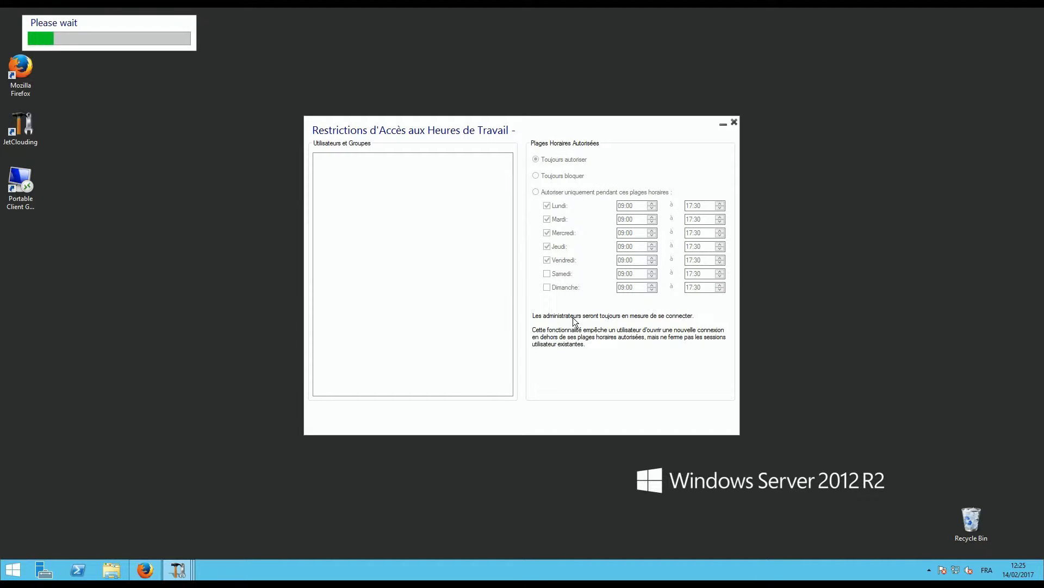
left_click(357, 179)
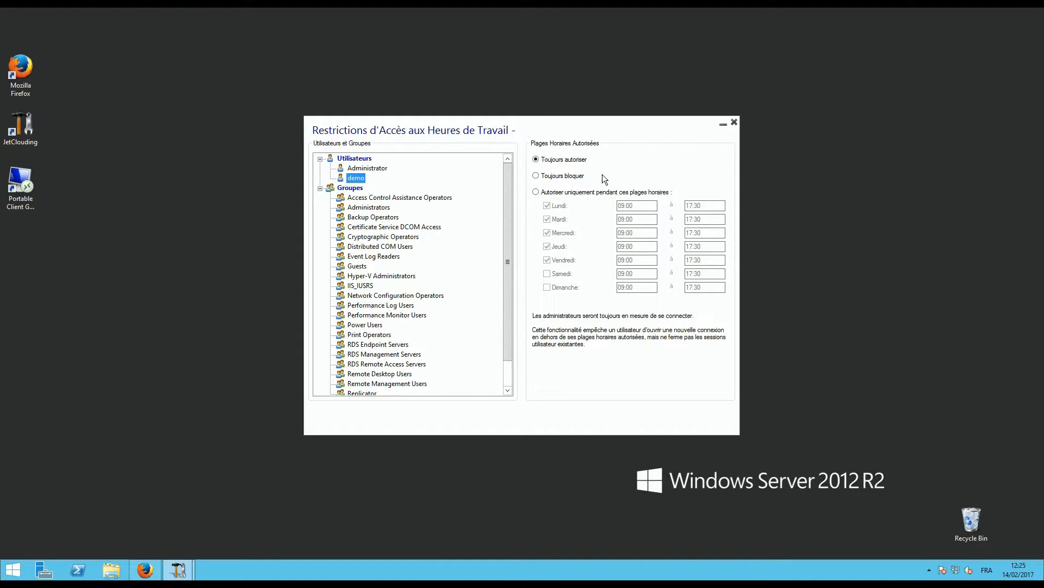
left_click(537, 193)
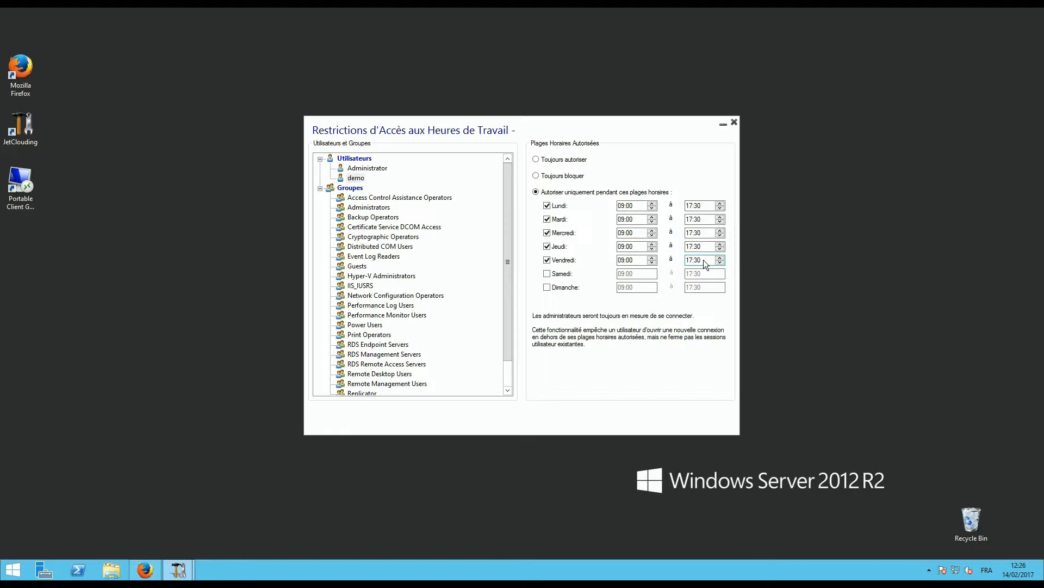
left_click(570, 163)
left_click(733, 122)
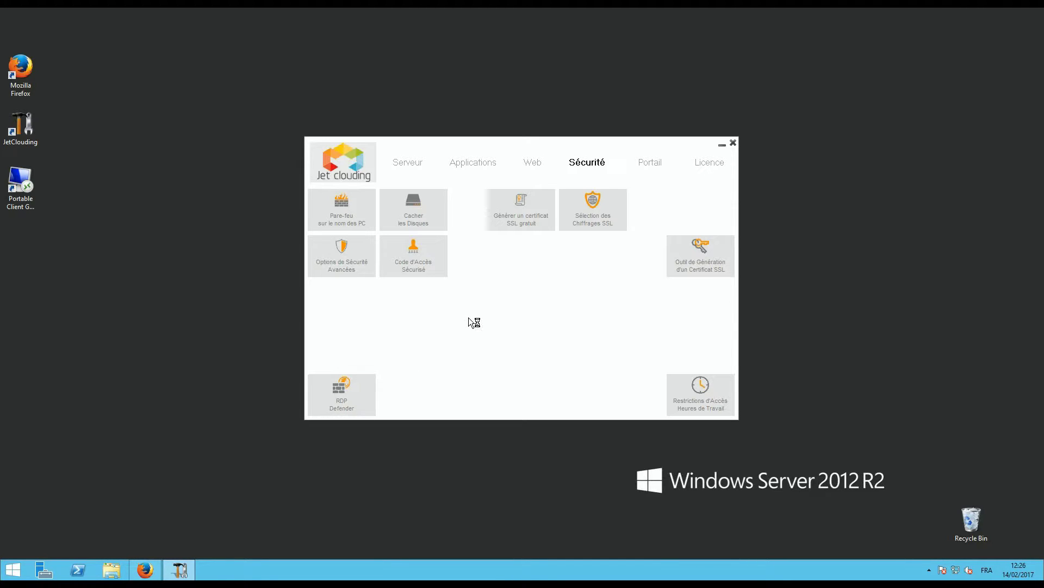
Browse RDP Defender's blocked IPs, including 77.61.153.164, then close the window
left_click(604, 327)
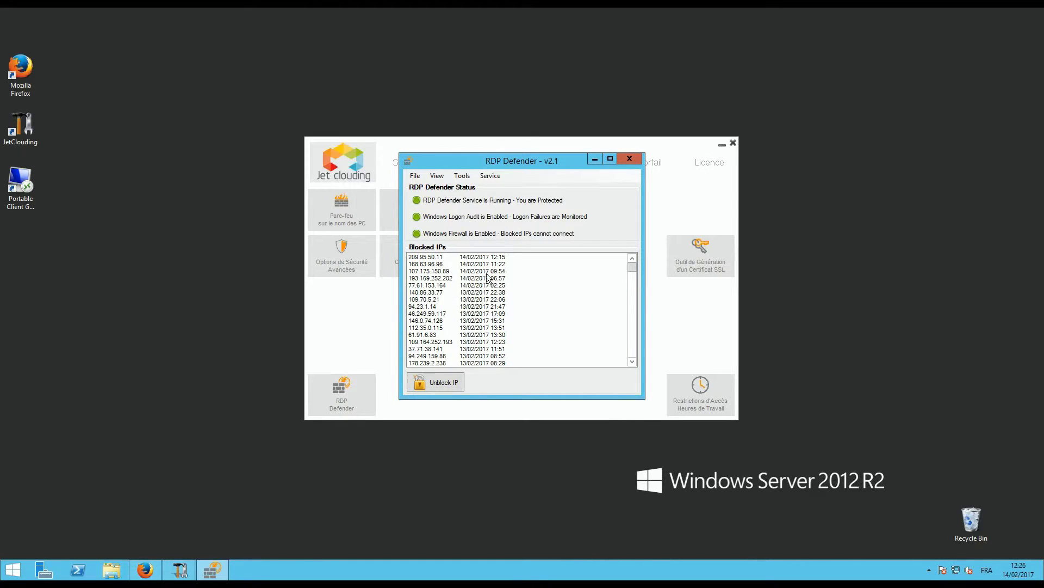
left_click(428, 258)
left_click(429, 285)
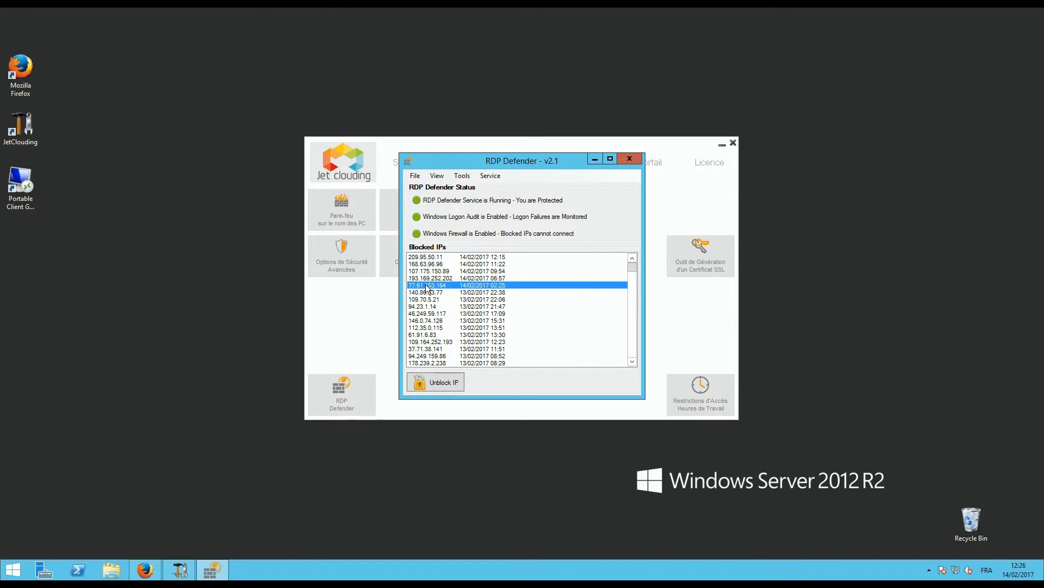
scroll(442, 322, "down", 3)
scroll(442, 322, "down", 10)
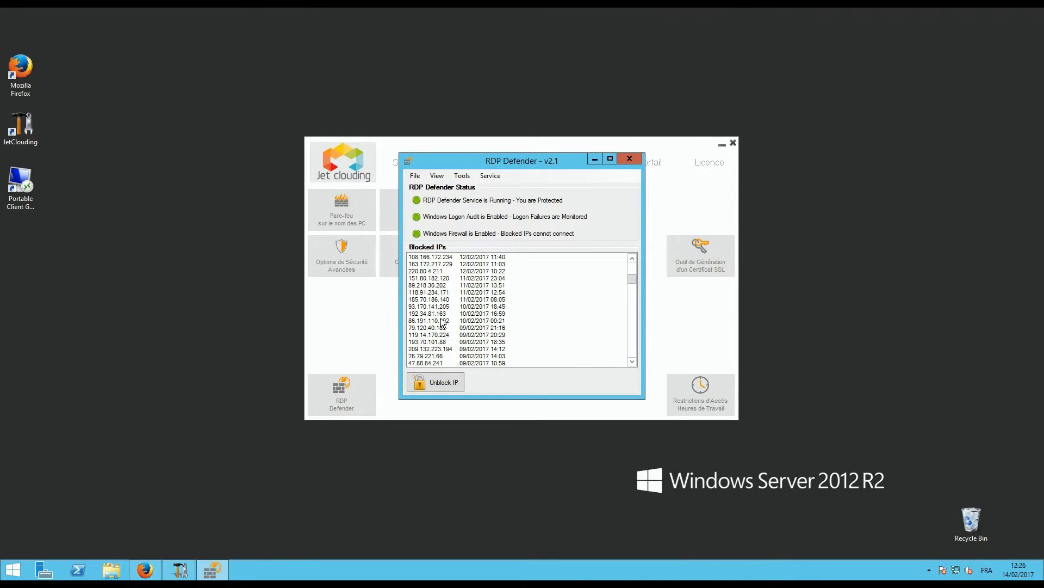
scroll(442, 322, "up", 5)
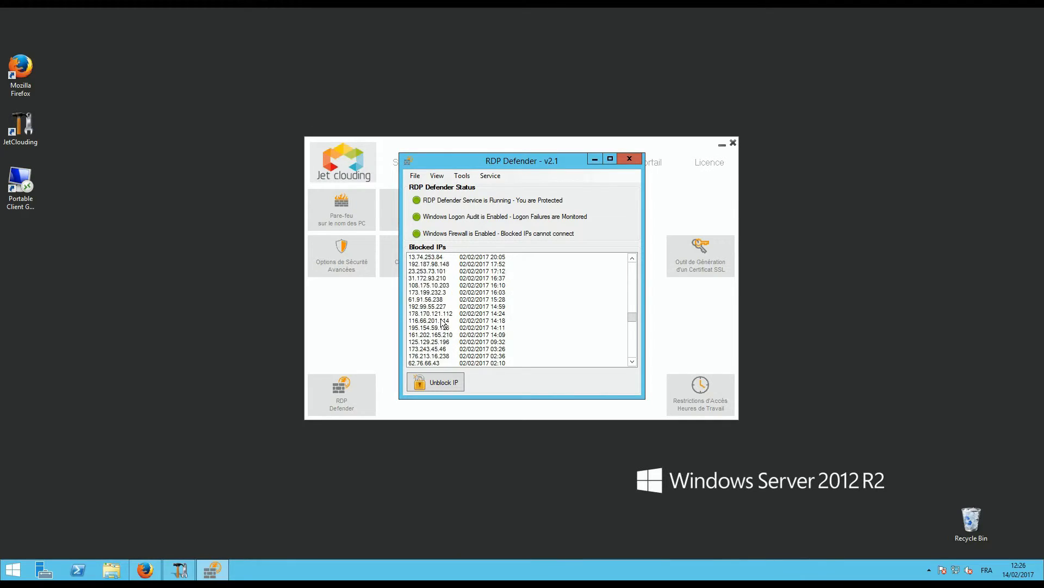
scroll(441, 322, "up", 8)
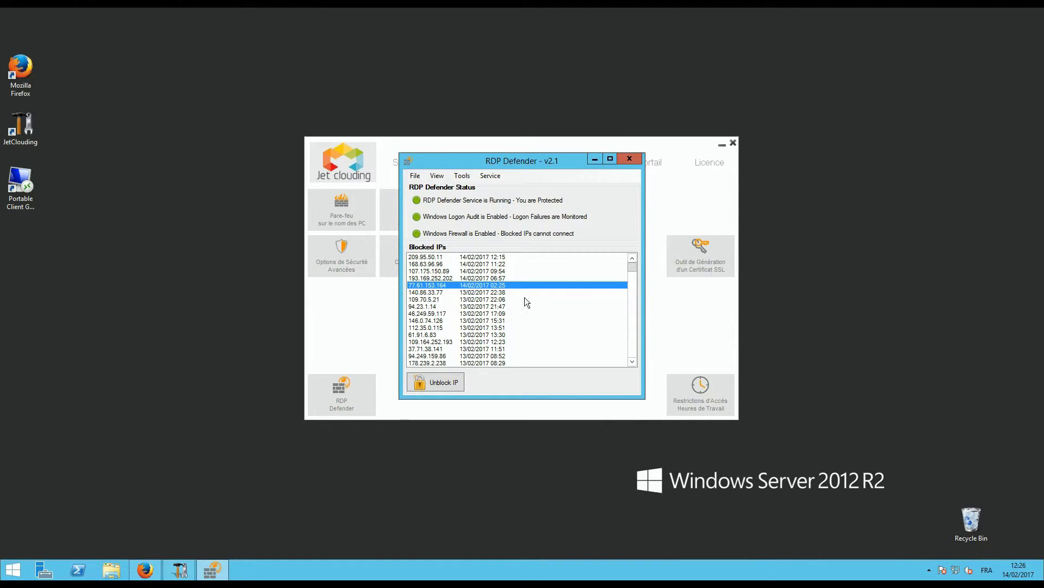
left_click(630, 160)
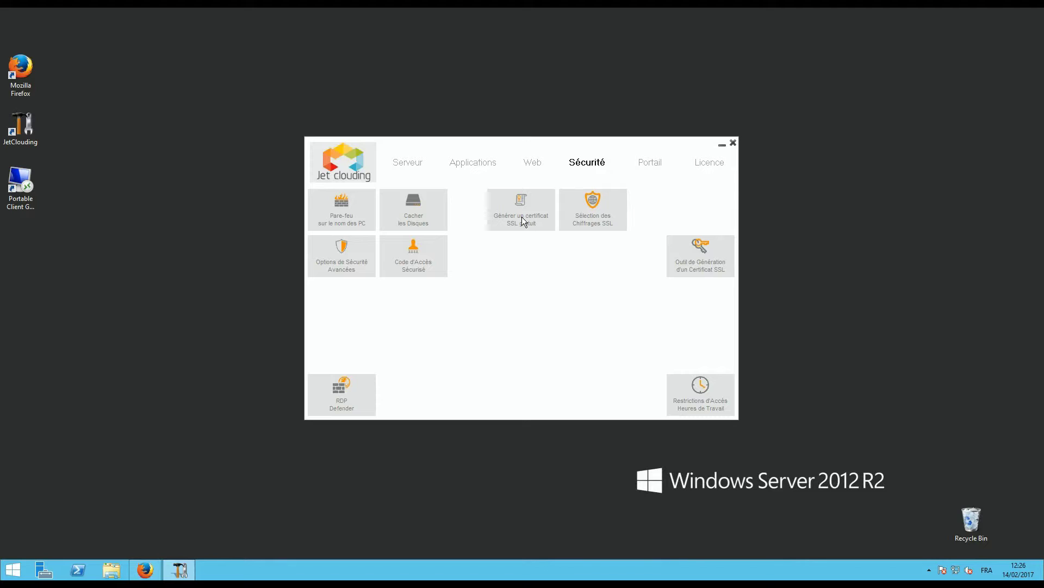
Check the licence status, then view the Web page showing HTTP on port 80 and HTTPS on 443
left_click(709, 163)
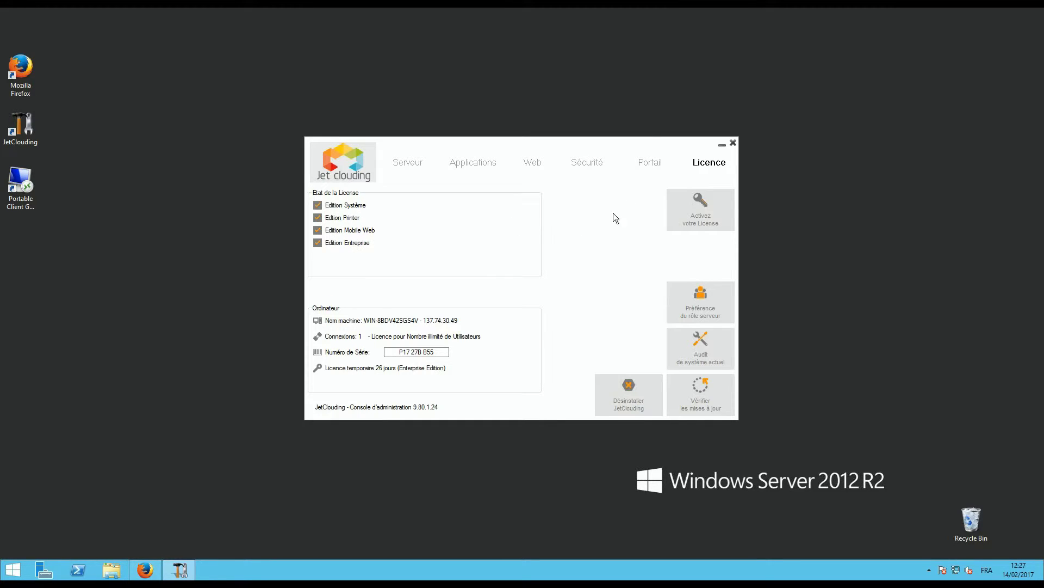
left_click(574, 163)
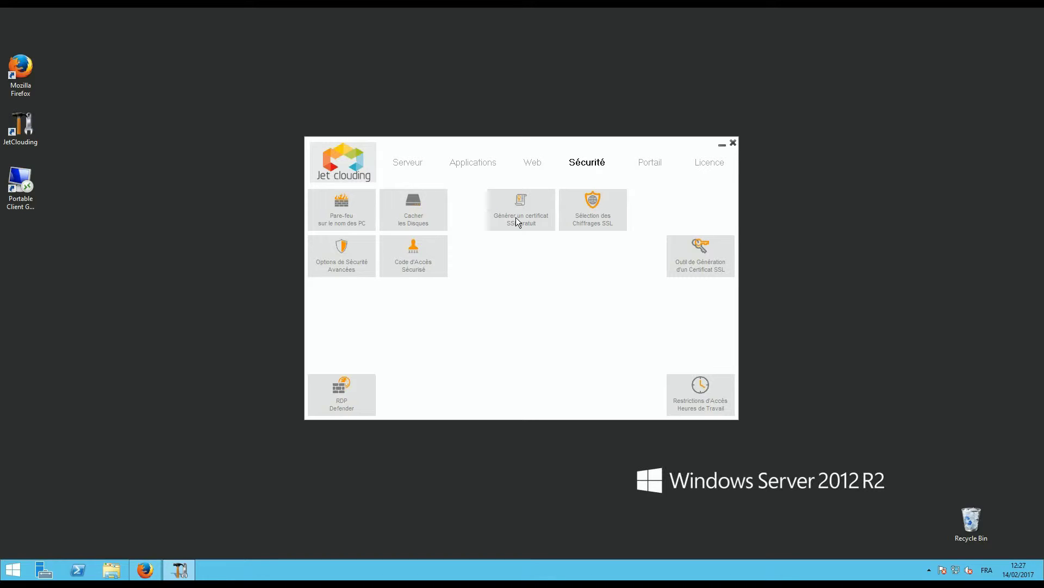
left_click(535, 162)
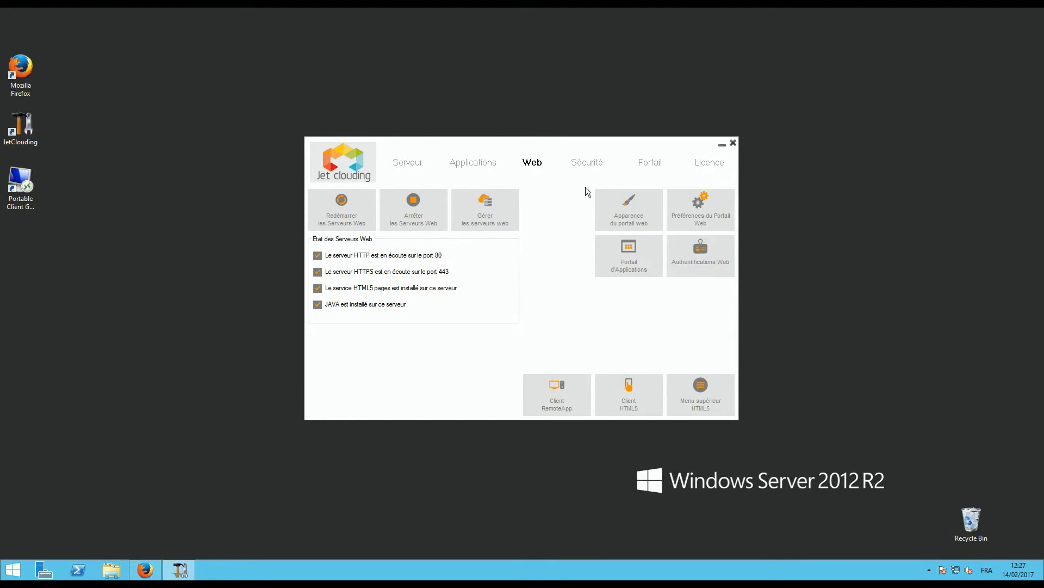
Go back to the Sécurité tools with the SSL certificate and cipher selection options
left_click(588, 165)
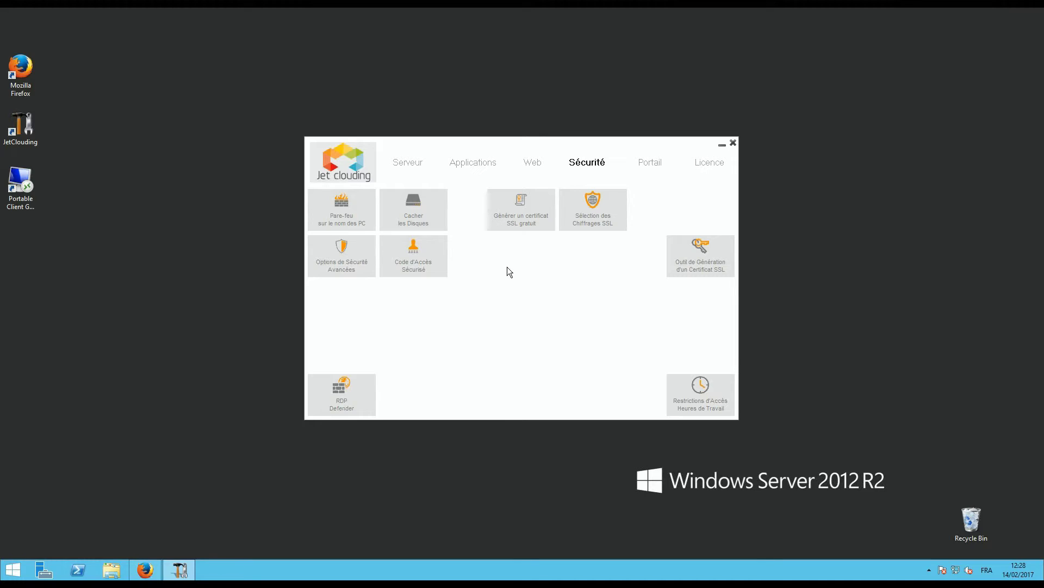
Launch the free SSL certificate wizard, review its Let's Encrypt prerequisites and continue
left_click(526, 224)
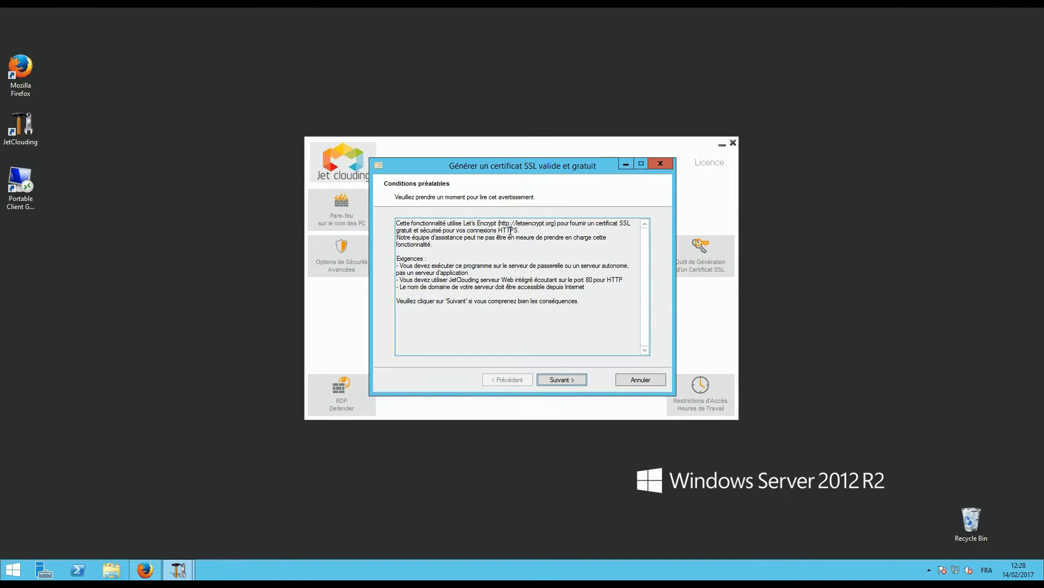
left_click_drag(402, 279, 615, 279)
left_click(616, 279)
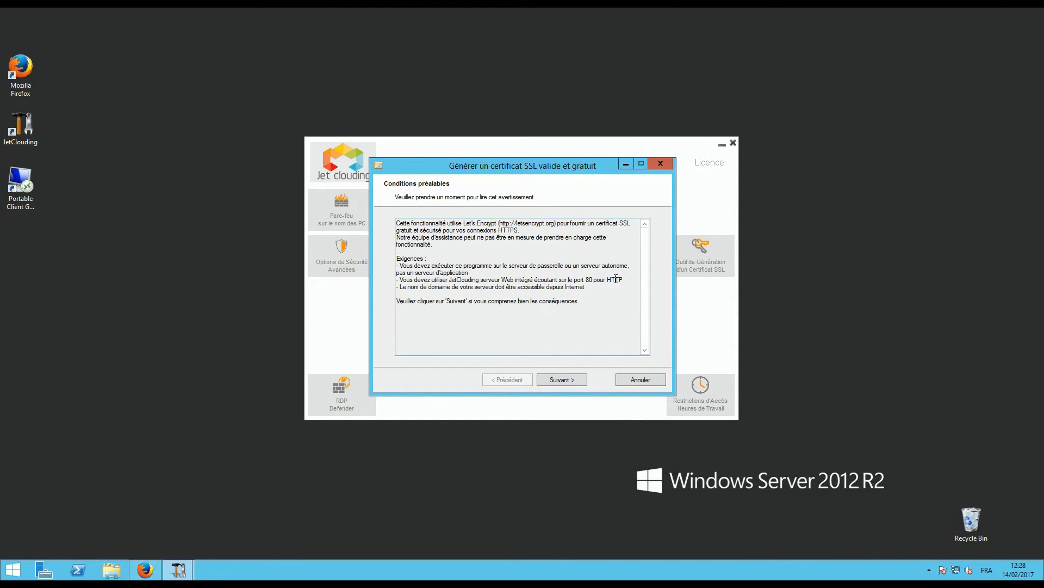
left_click_drag(424, 286, 533, 286)
left_click(557, 288)
left_click(560, 380)
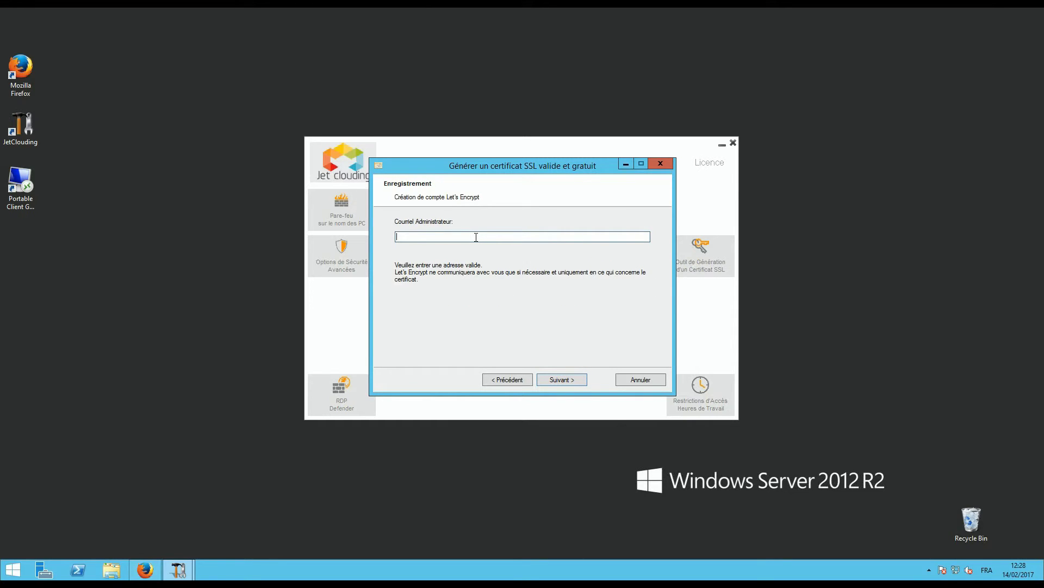
Enter the administrator e-mail, accept the Let's Encrypt terms and advance to domain validation
left_click(566, 379)
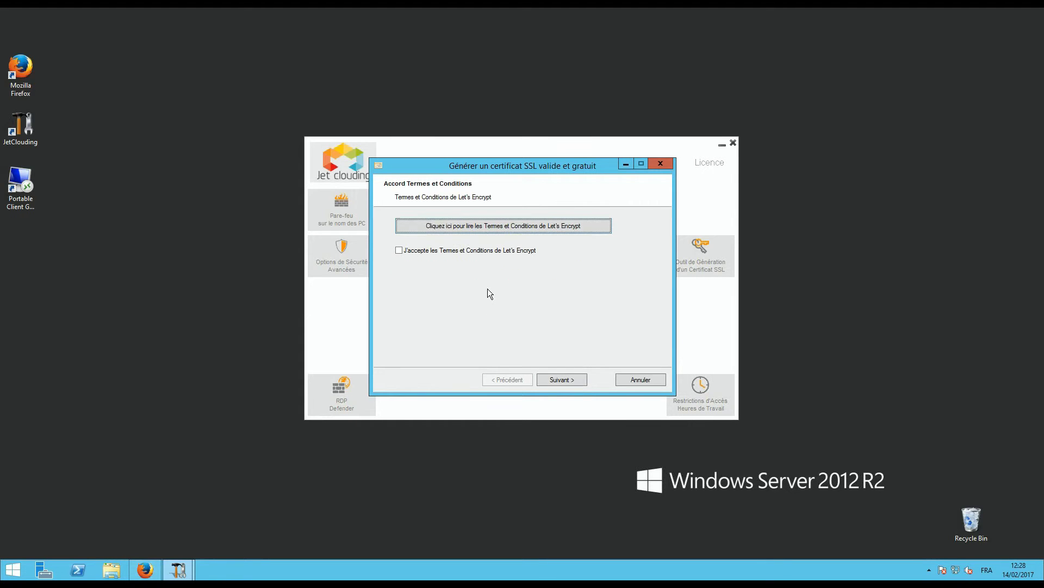
left_click(423, 252)
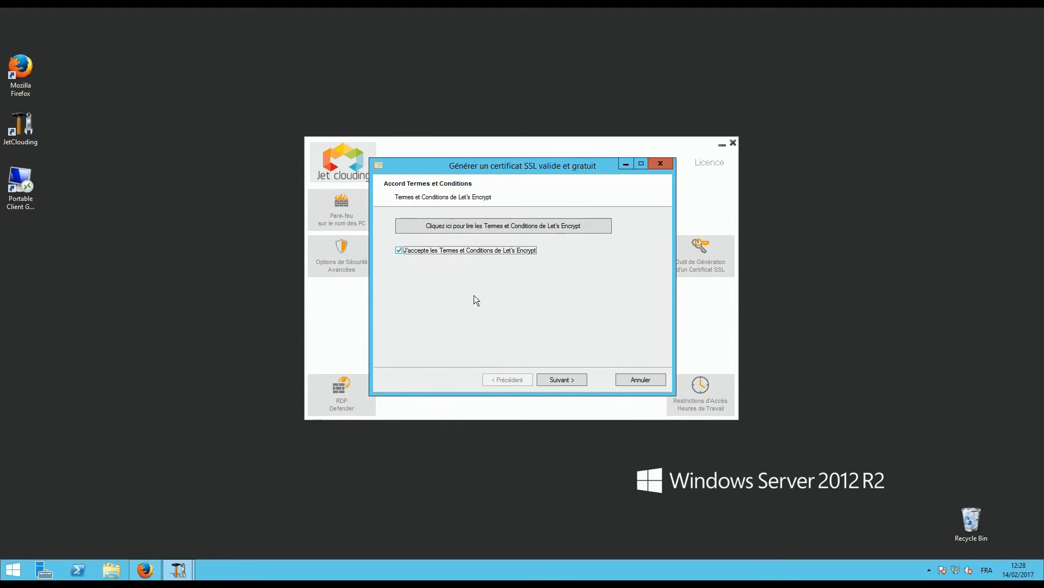
left_click(560, 375)
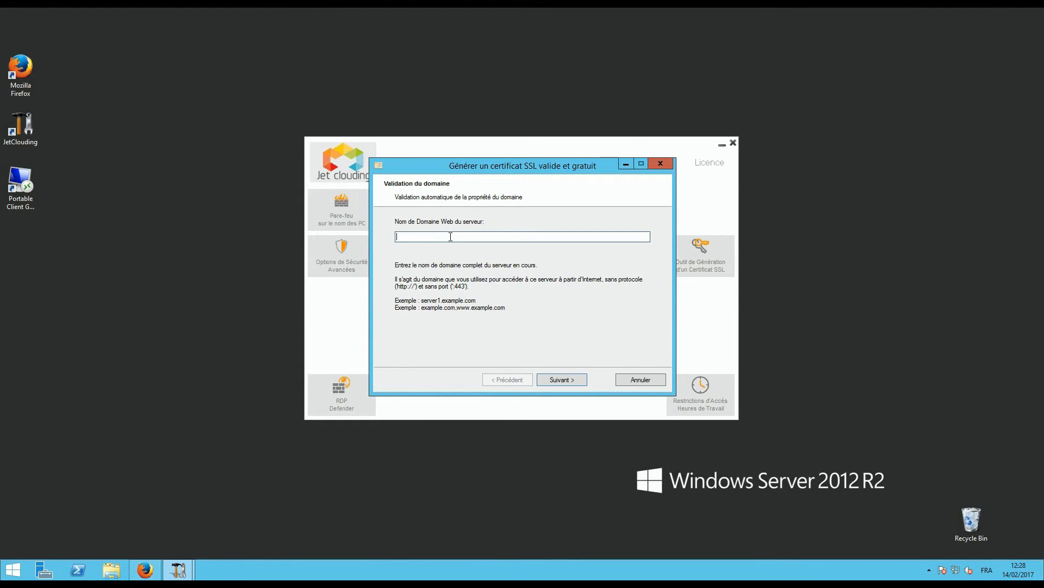
Enter server.jetclouding.com as the server's web domain, then close the wizard unfinished
type("erver.jetclouding.com")
double_click(463, 240)
left_click(463, 238)
left_click(648, 380)
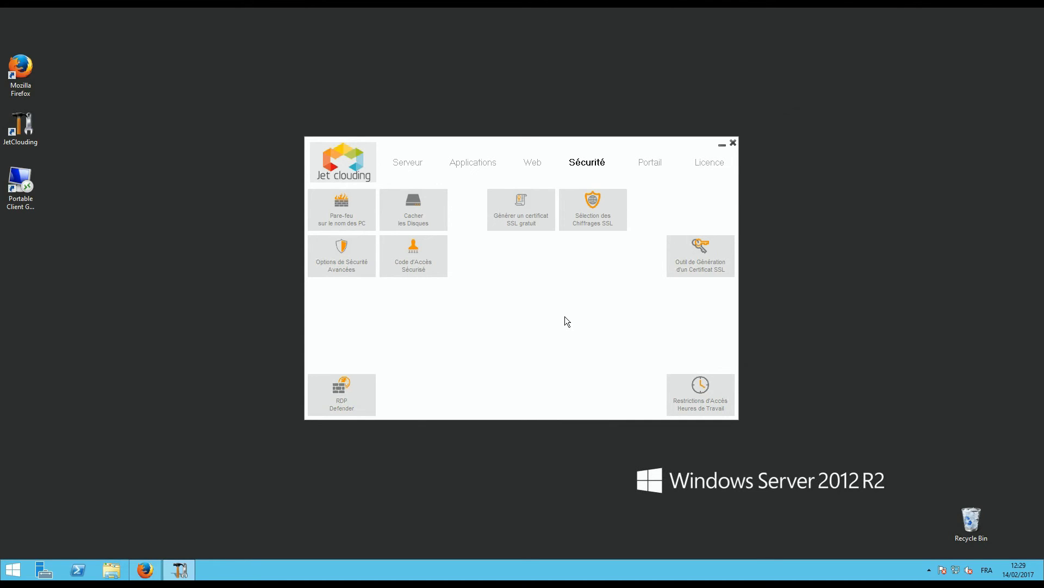
Open the Local Group Policy Editor from the Serveur GPO settings, then close it and the GPO dialog
left_click(415, 169)
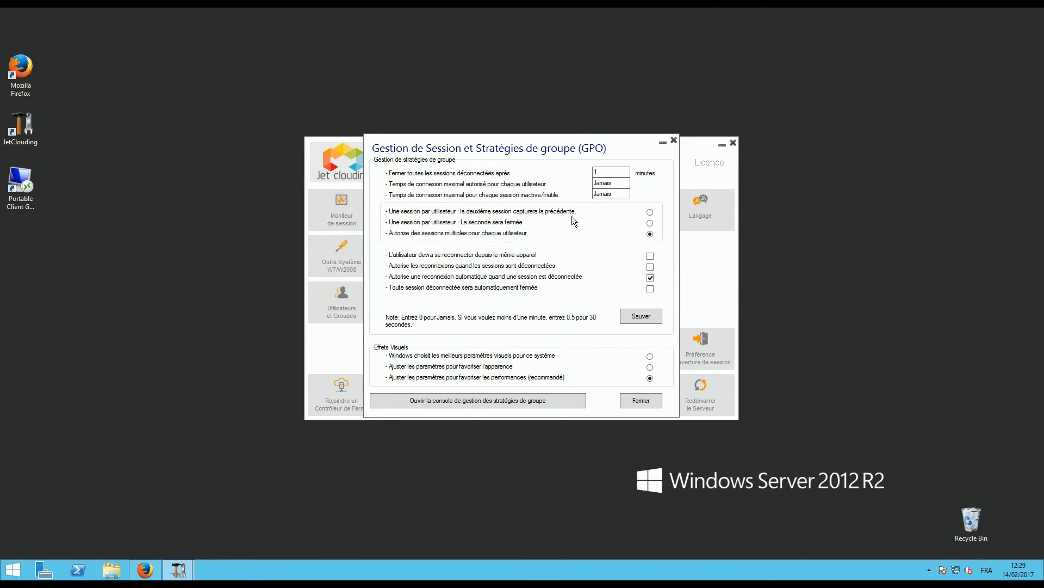
left_click(476, 396)
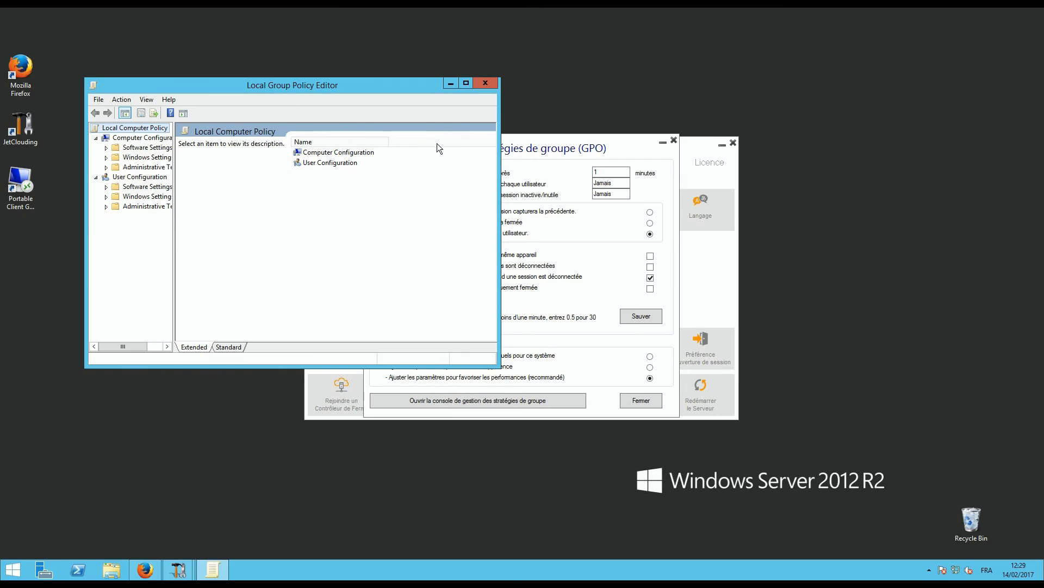
left_click(483, 85)
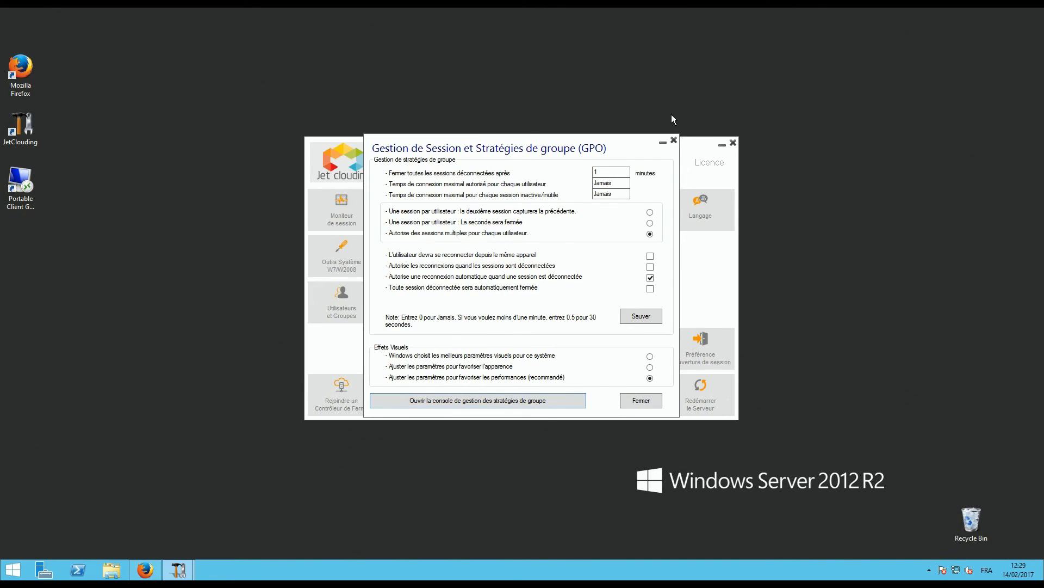
left_click(673, 142)
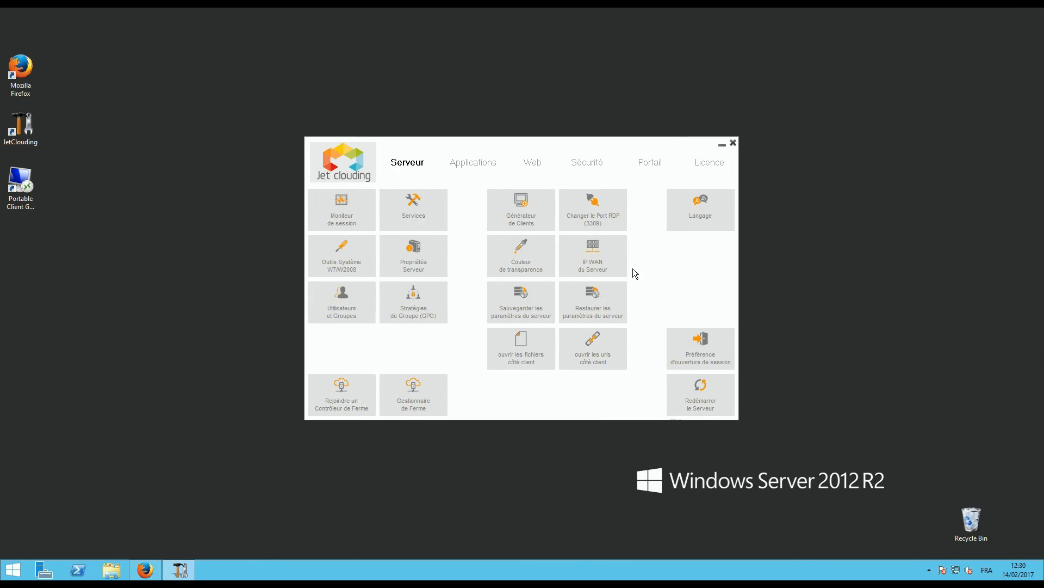